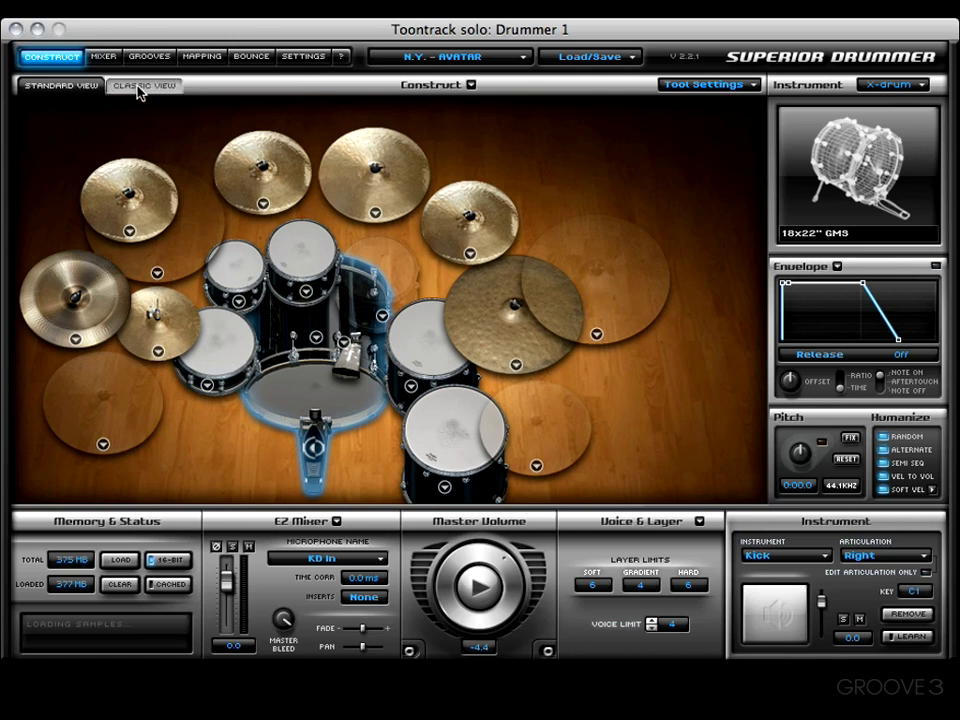
# In Classic View, change the kick to 14x24" GMS and the snare to 6.5x14" GMS Nir-Z Custom
pyautogui.click(139, 89)
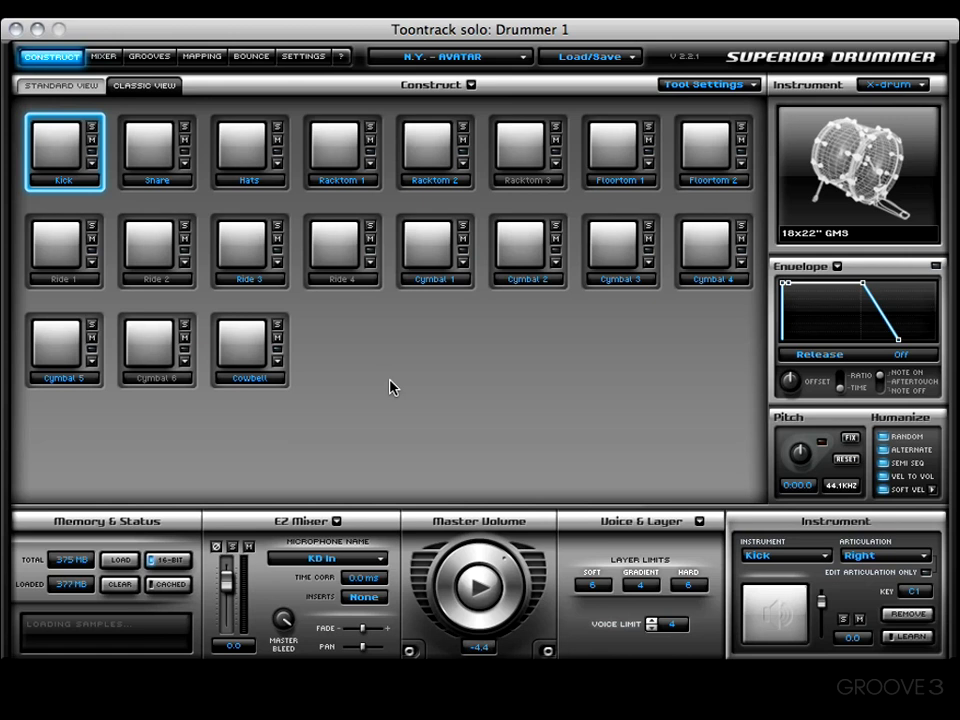
pyautogui.click(92, 168)
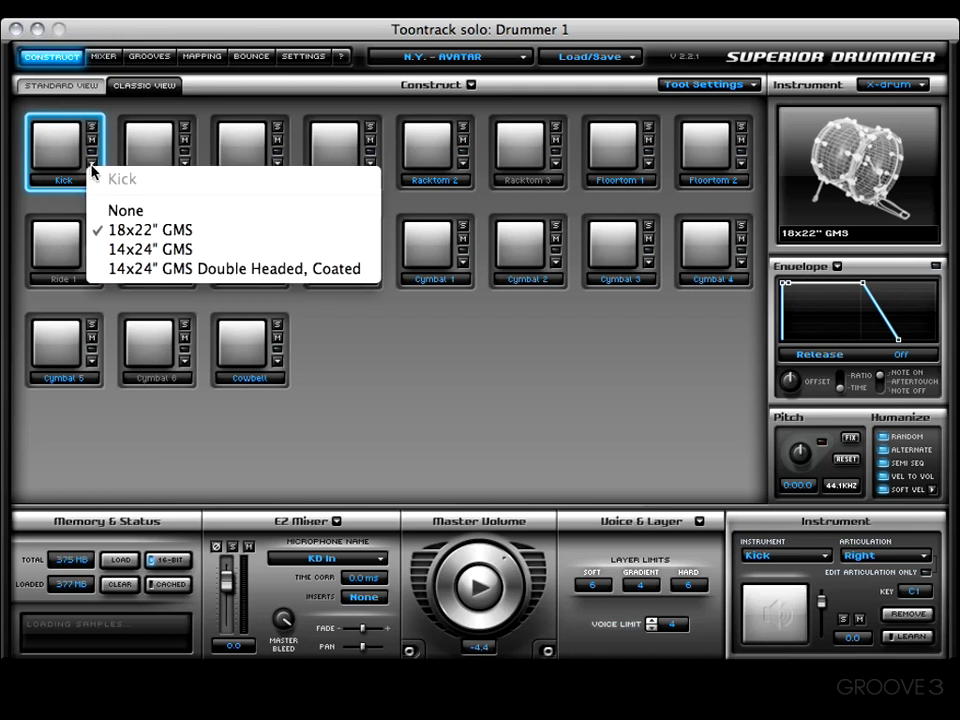
pyautogui.click(125, 252)
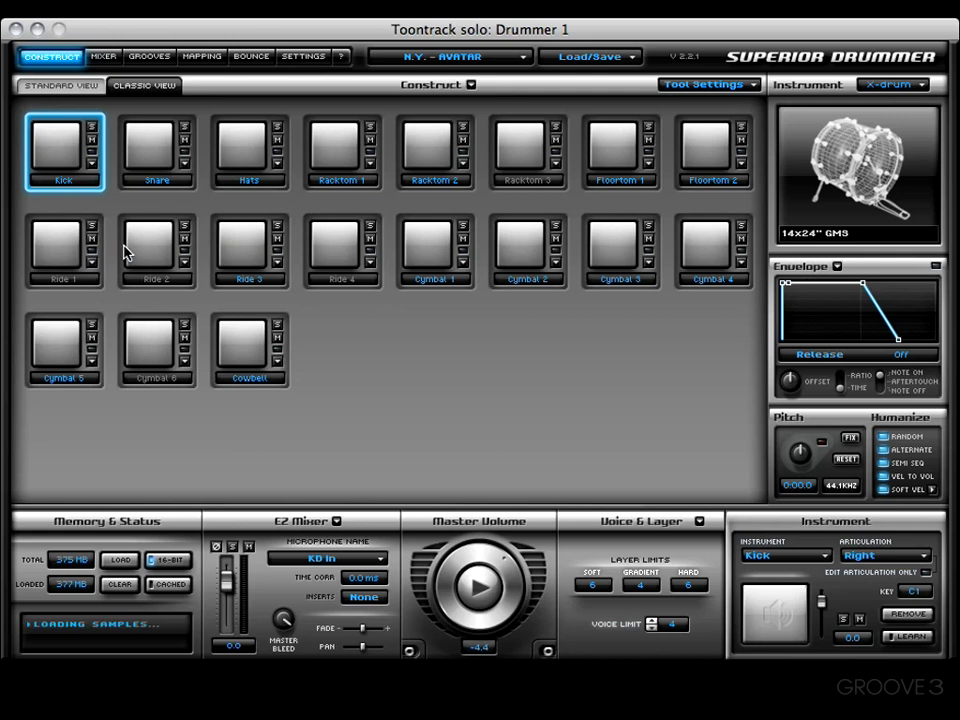
pyautogui.click(184, 167)
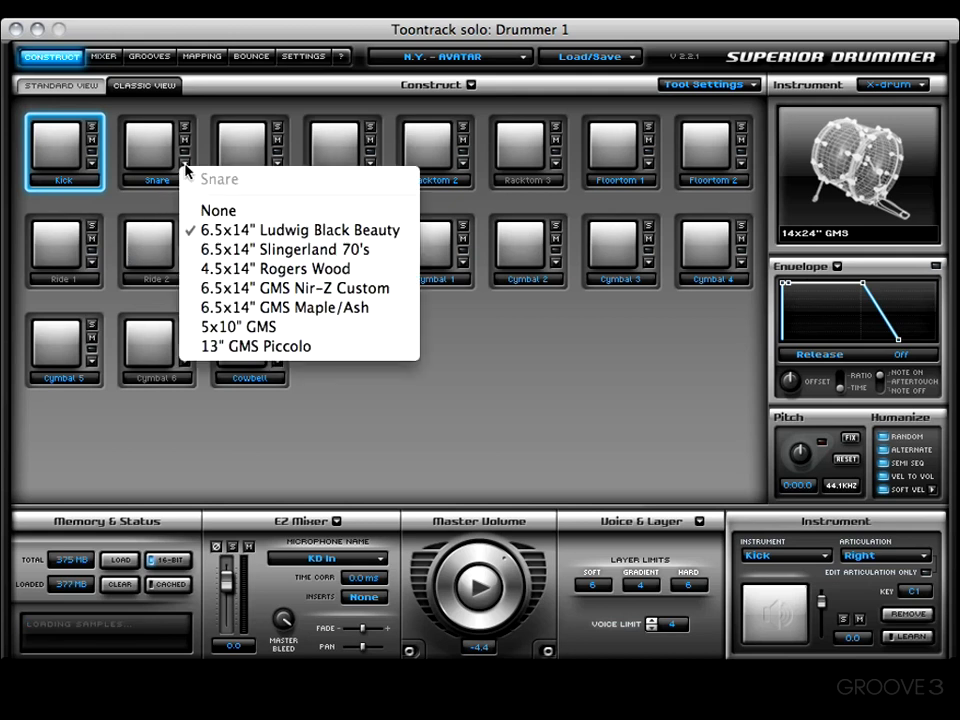
pyautogui.click(252, 287)
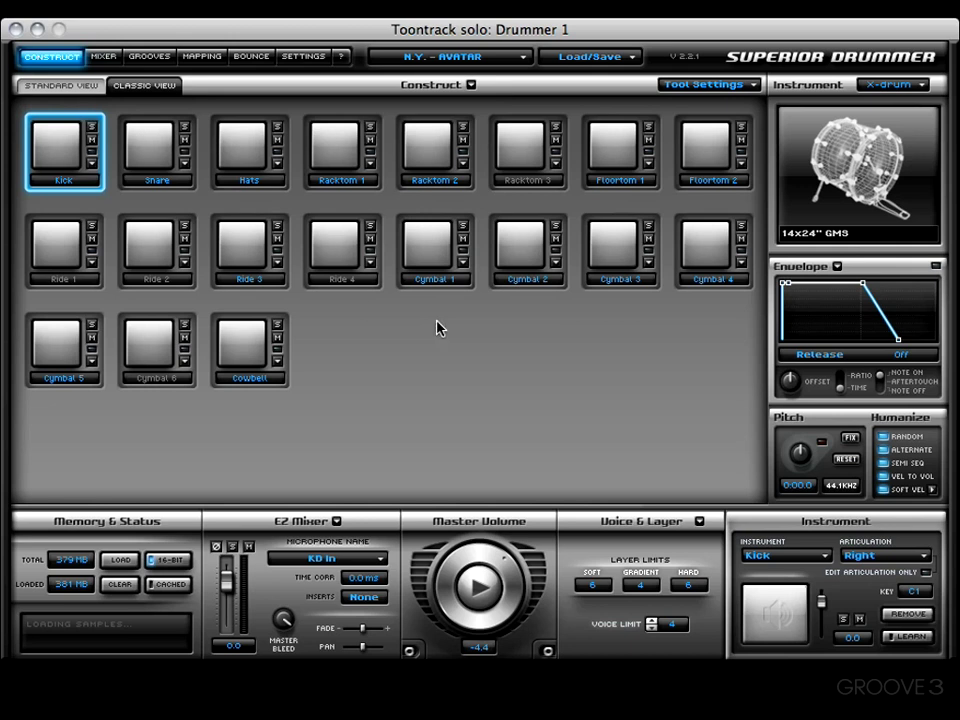
# Compare the kit in Standard View, return to Classic View and audition the snare pad at several heights on its surface
pyautogui.click(60, 88)
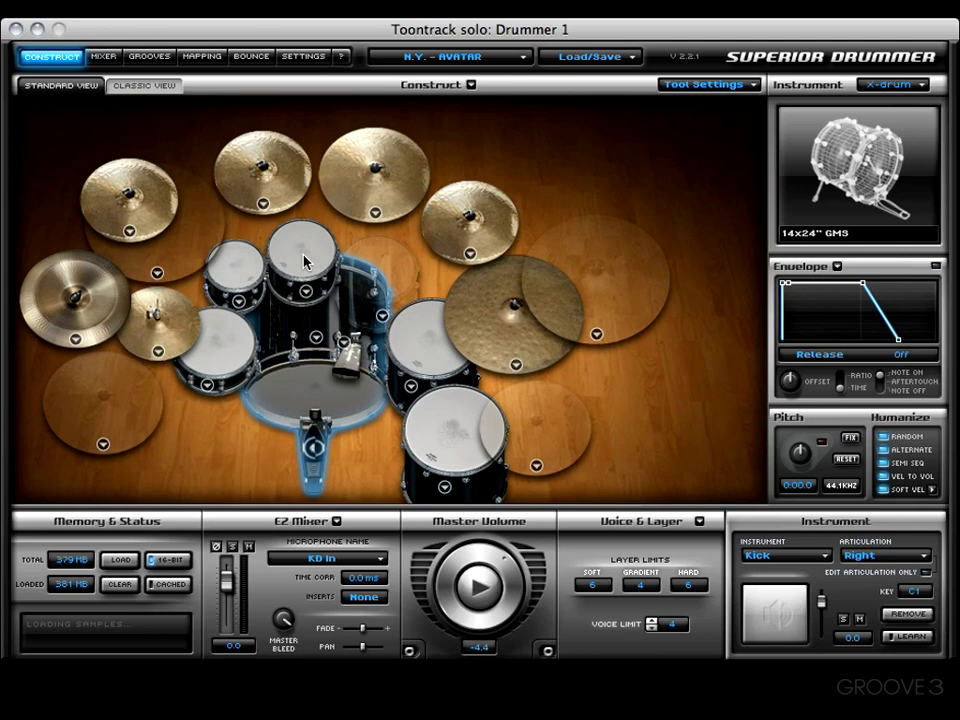
pyautogui.click(144, 87)
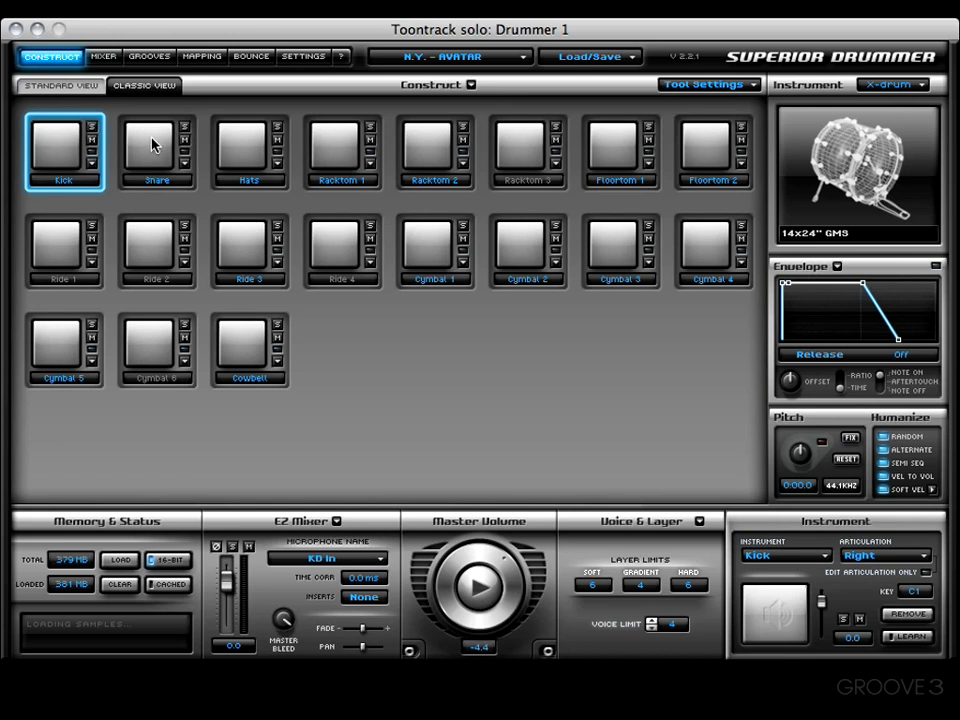
pyautogui.click(150, 173)
pyautogui.click(148, 171)
pyautogui.click(150, 171)
pyautogui.click(150, 171)
pyautogui.click(148, 128)
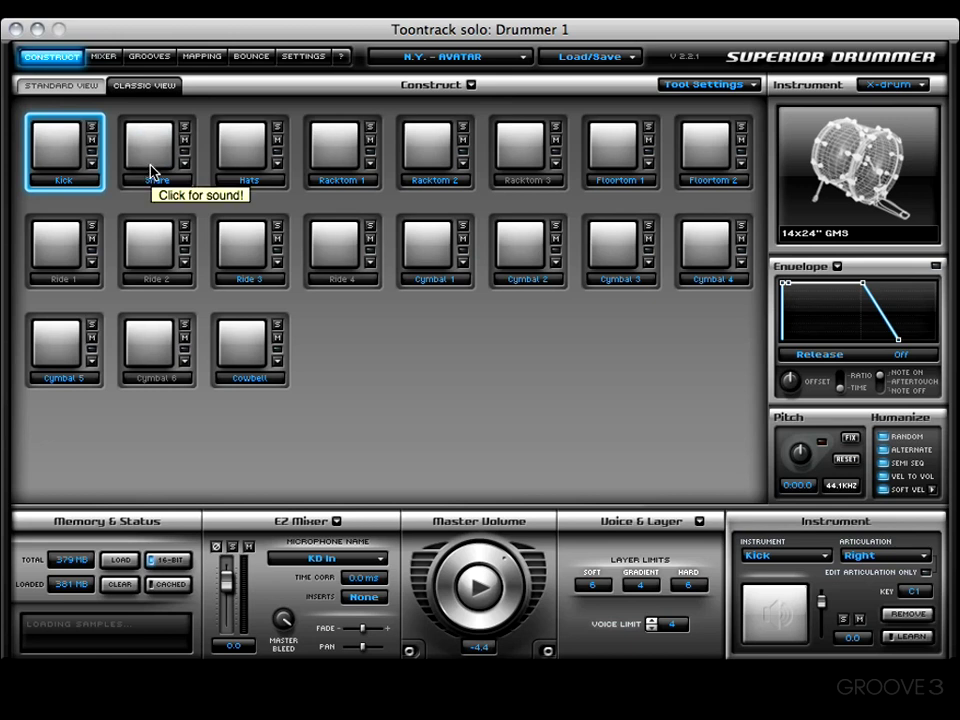
pyautogui.click(152, 161)
pyautogui.click(147, 140)
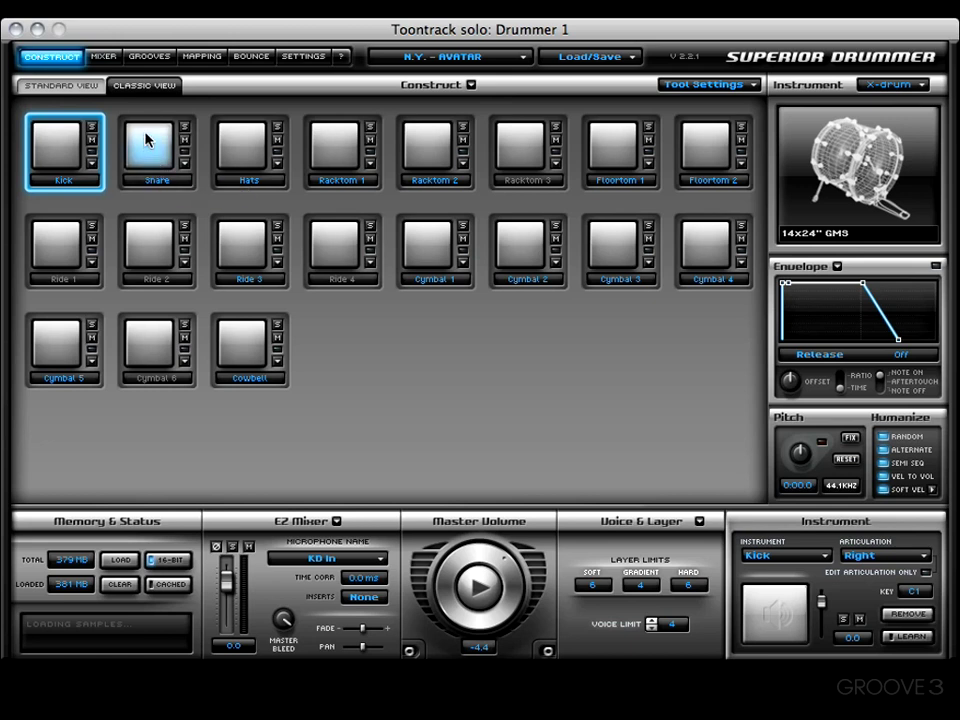
# Audition the kick pad from its lower to its upper area, and play the hats pad
pyautogui.click(55, 169)
pyautogui.click(54, 138)
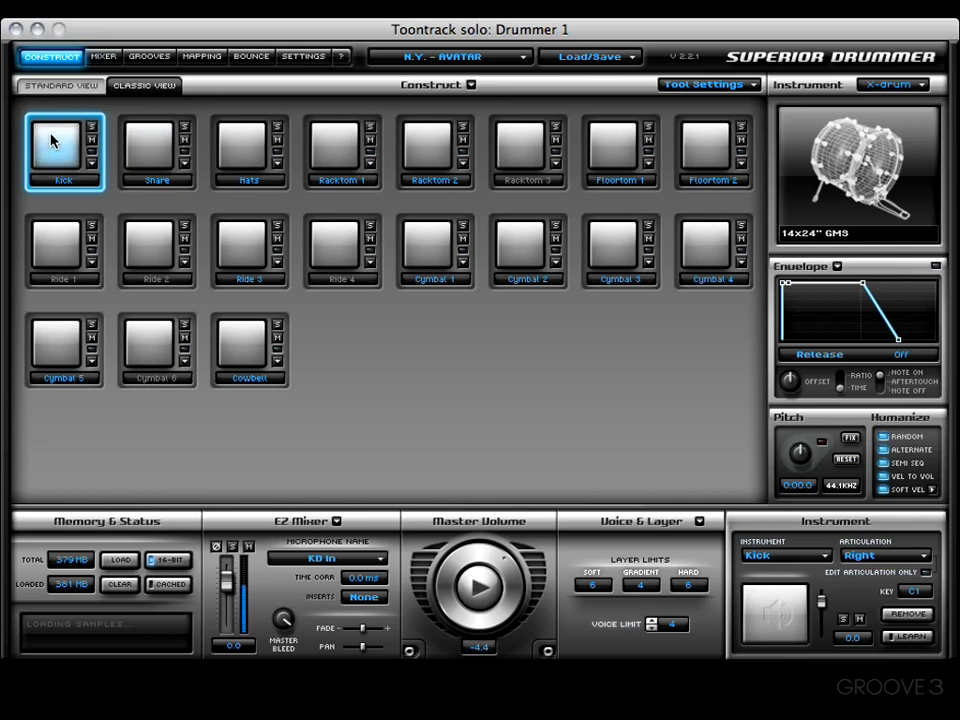
pyautogui.click(53, 129)
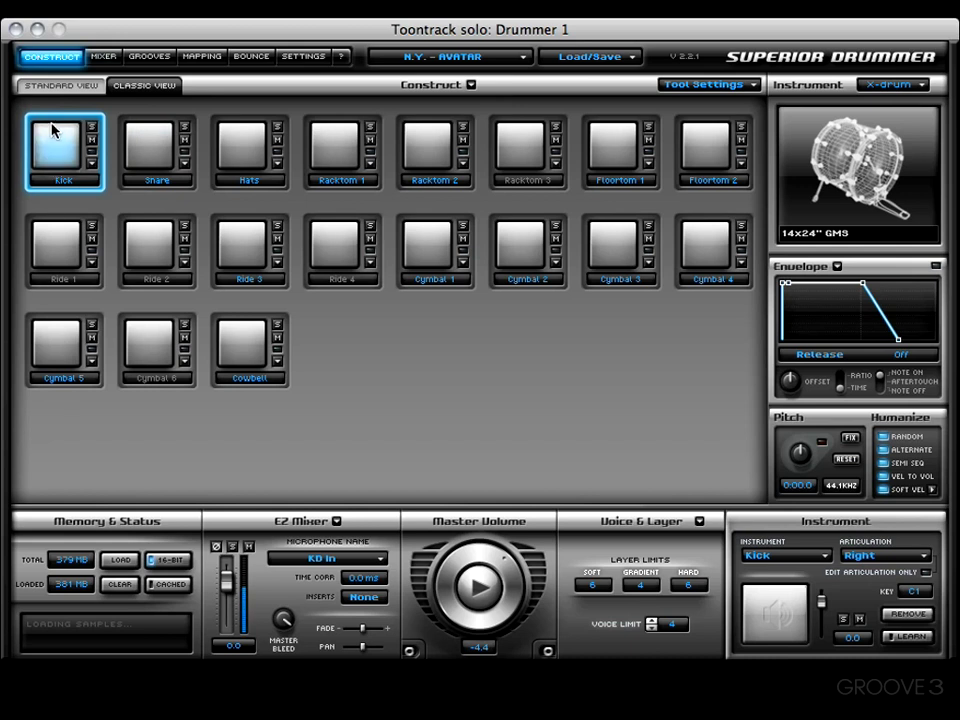
pyautogui.click(237, 142)
pyautogui.click(238, 141)
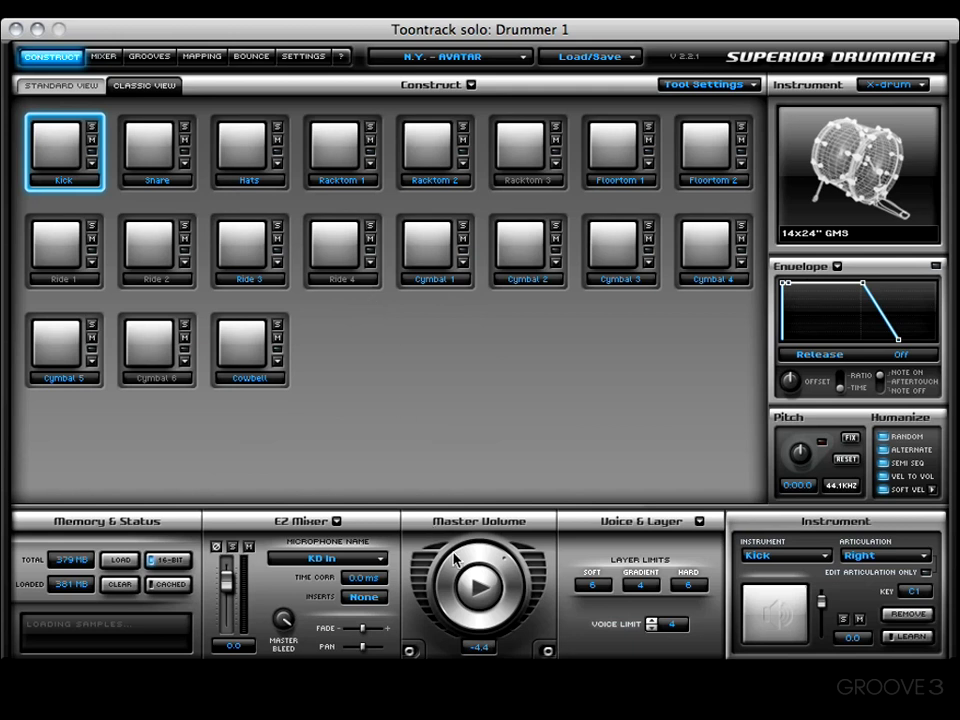
# With the groove playing and the snare soloed, change the snare to 4.5x14" Rogers Wood and audition it
pyautogui.click(482, 592)
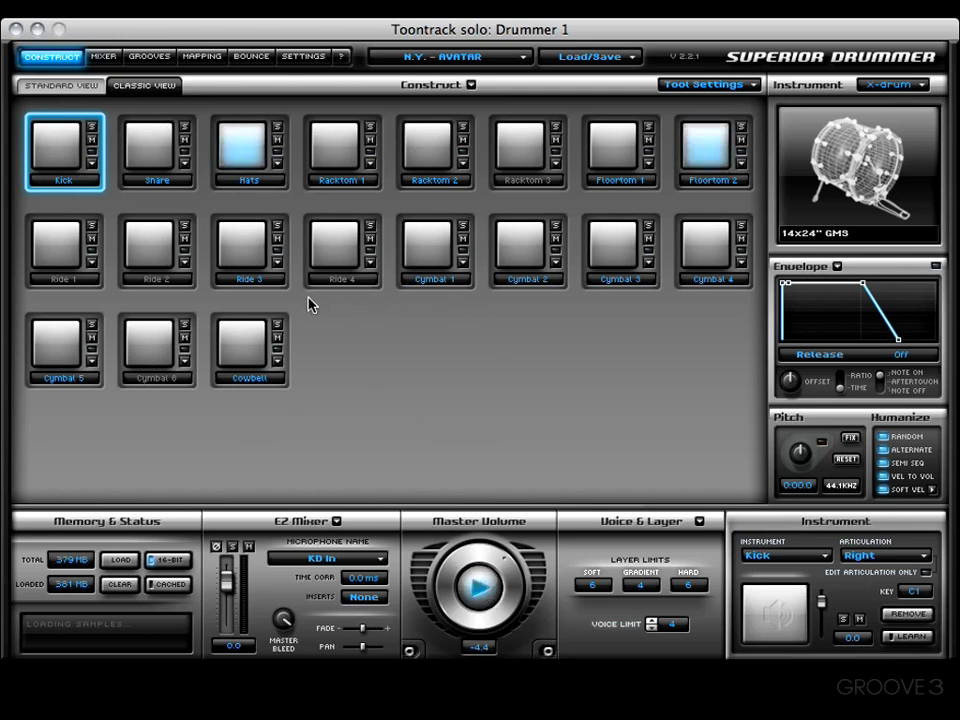
pyautogui.click(184, 128)
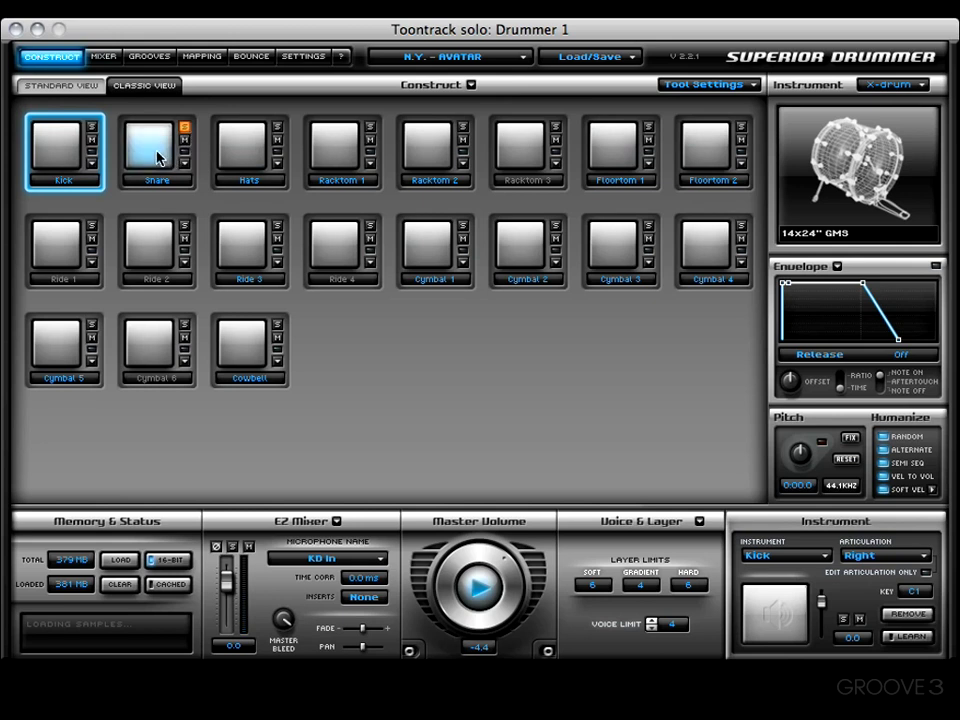
pyautogui.click(185, 163)
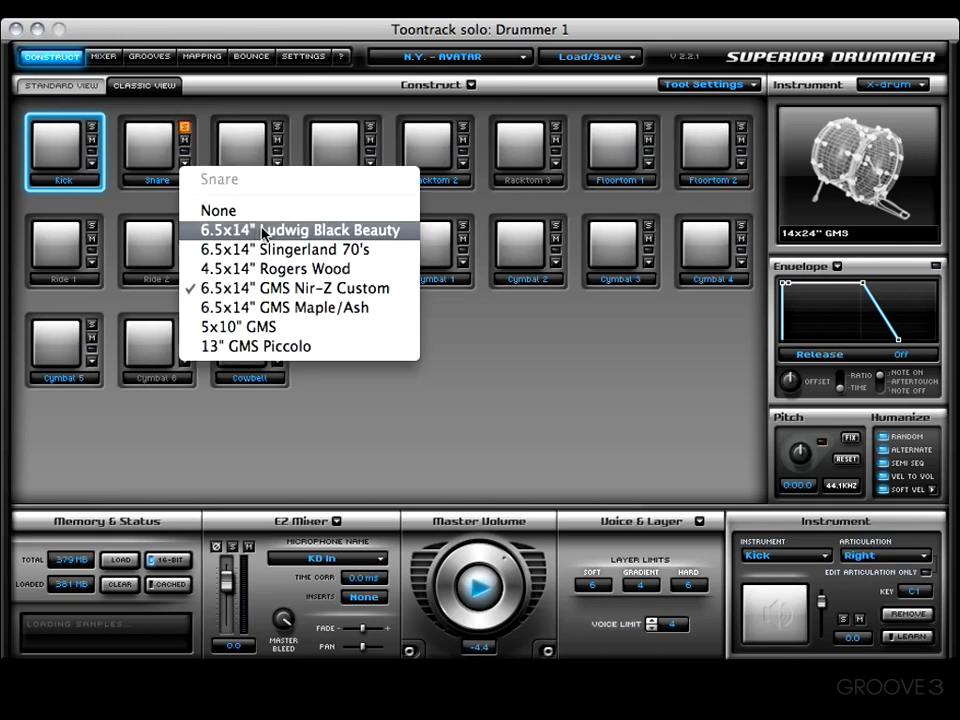
pyautogui.click(268, 270)
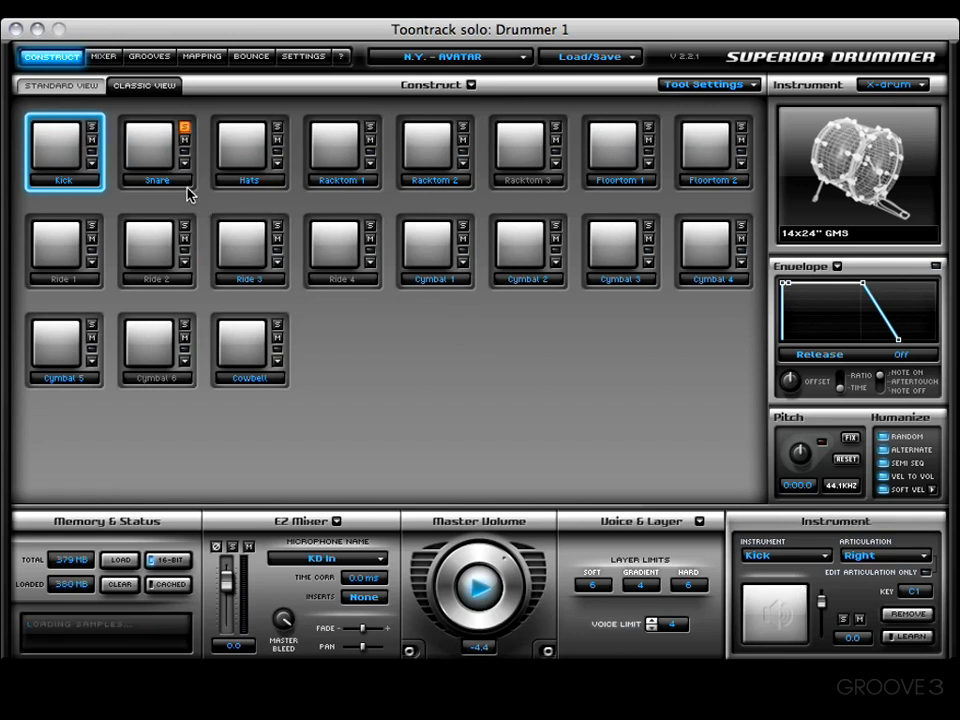
pyautogui.click(140, 140)
# Solo the kick while switching it to 14x24" GMS Double Headed, Coated, and turn its solo off again
pyautogui.click(91, 127)
pyautogui.click(60, 145)
pyautogui.click(91, 162)
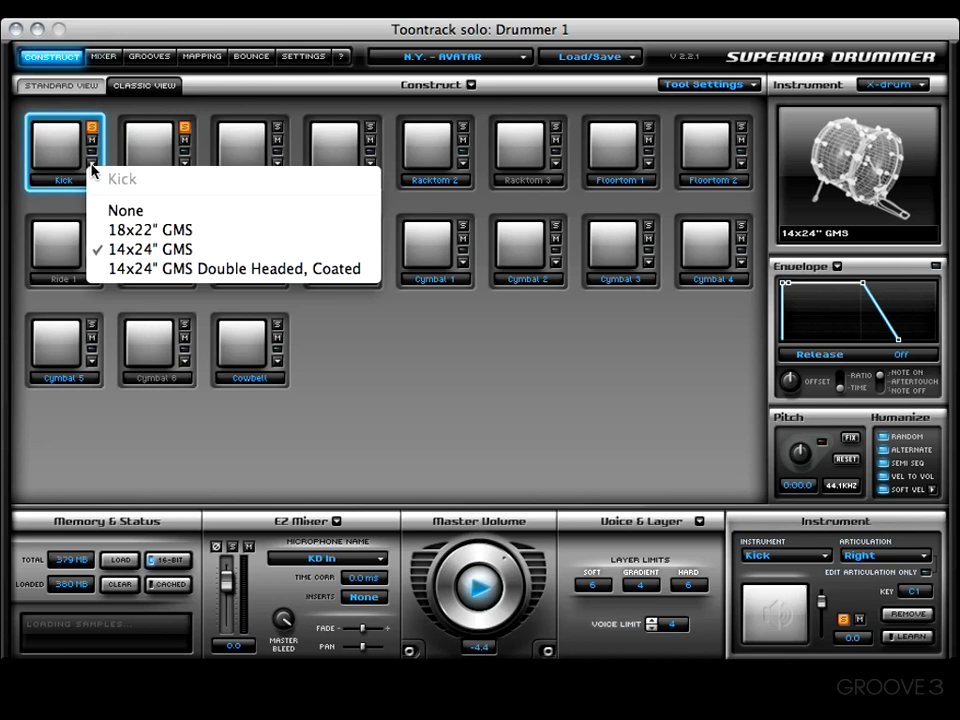
pyautogui.click(167, 270)
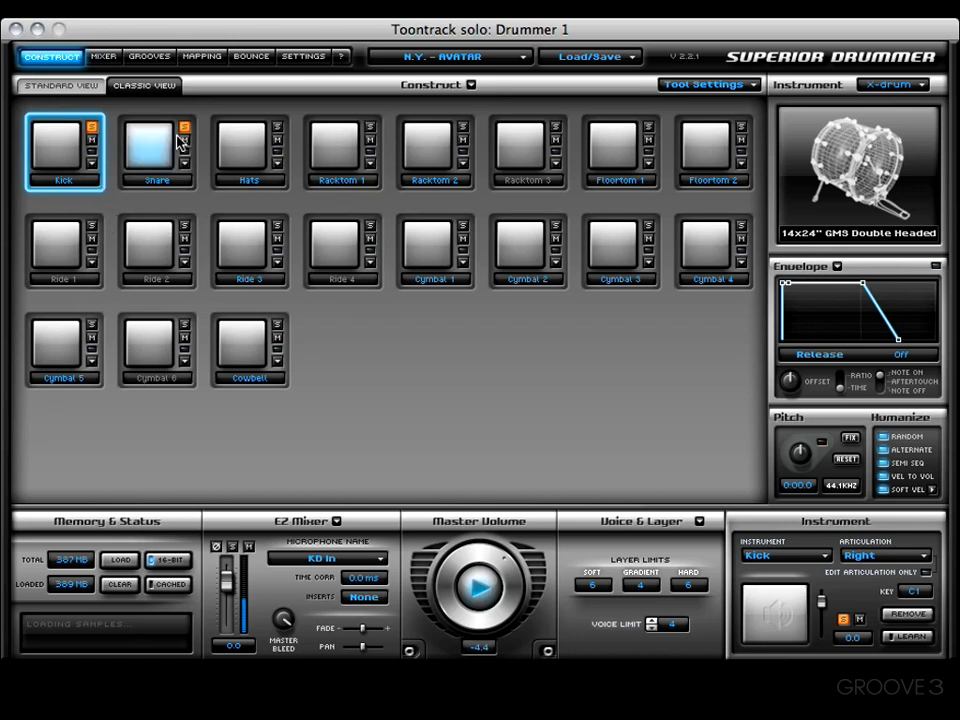
pyautogui.click(93, 128)
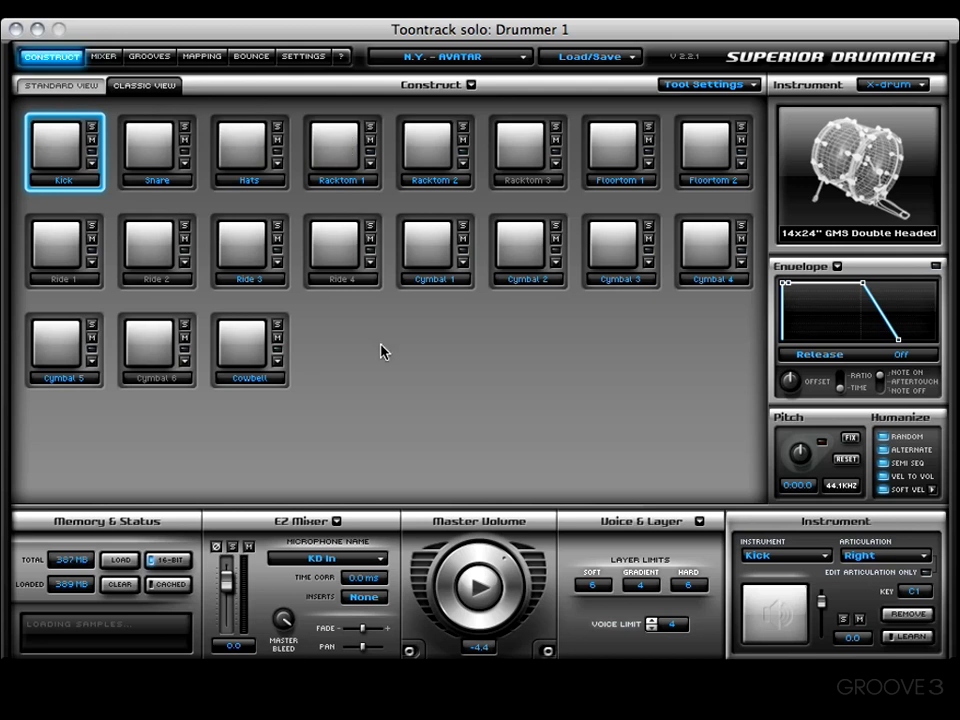
# After a look at Standard View, empty the kick slot in Classic View and load the 18x22" GMS kick
pyautogui.click(58, 86)
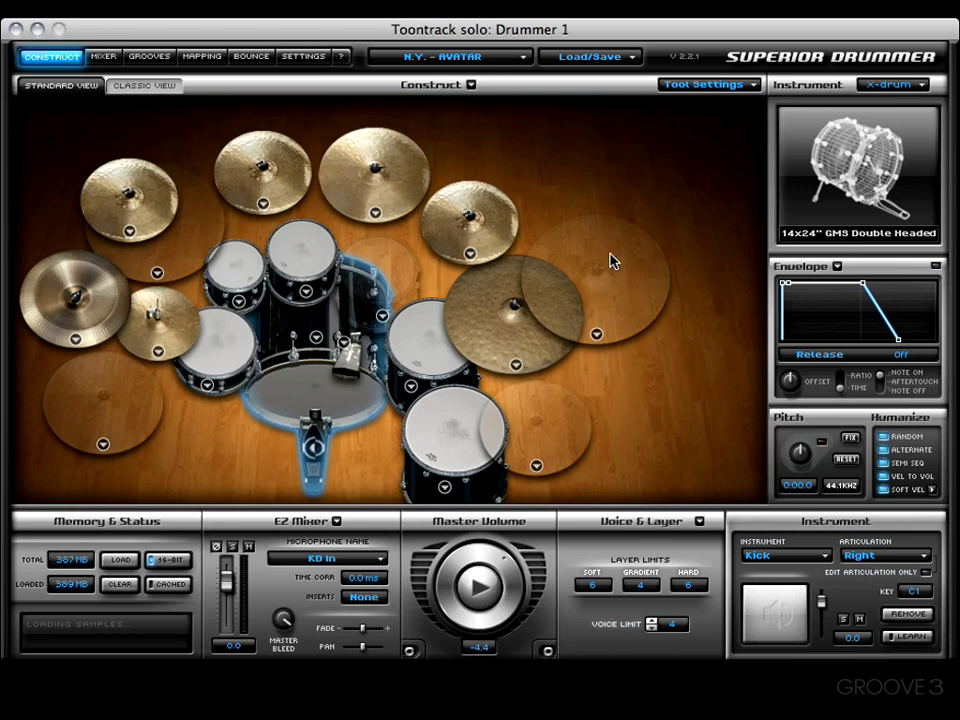
pyautogui.click(130, 87)
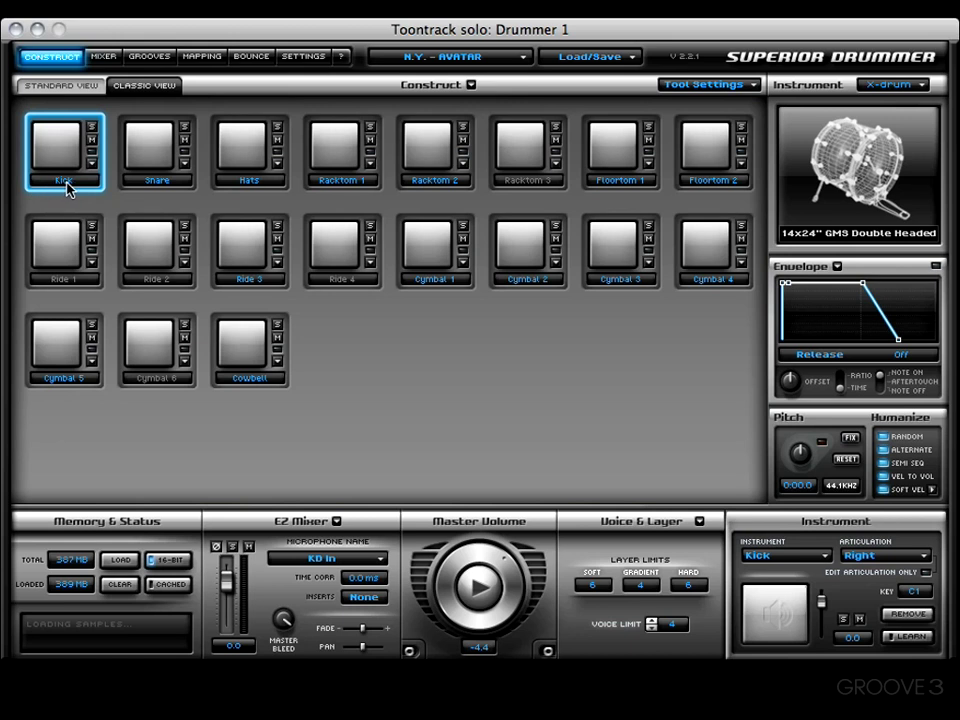
pyautogui.click(92, 162)
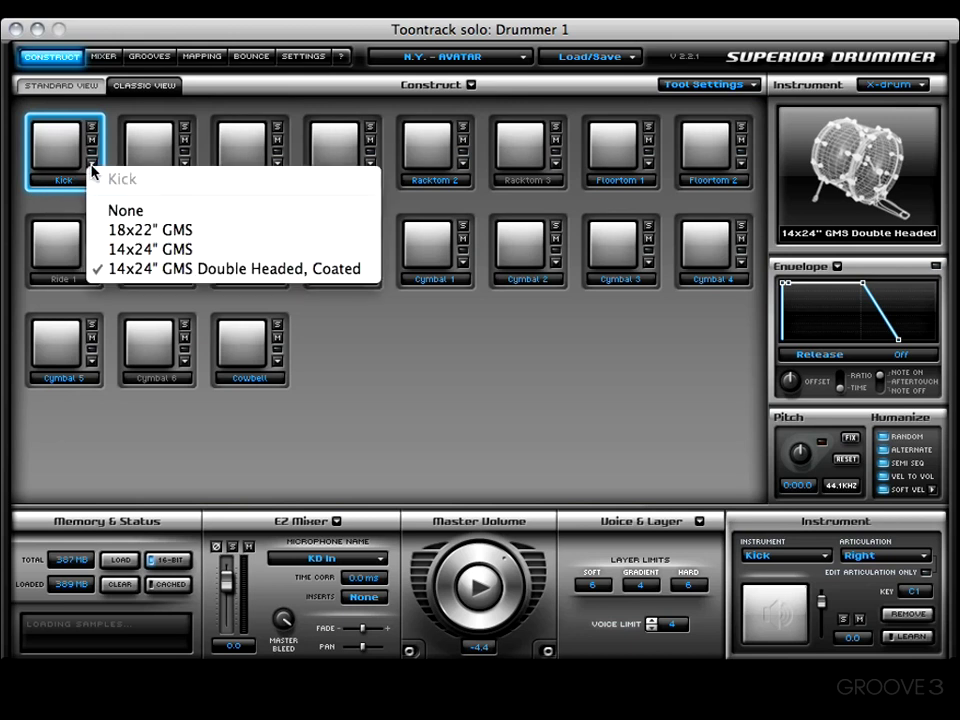
pyautogui.click(120, 209)
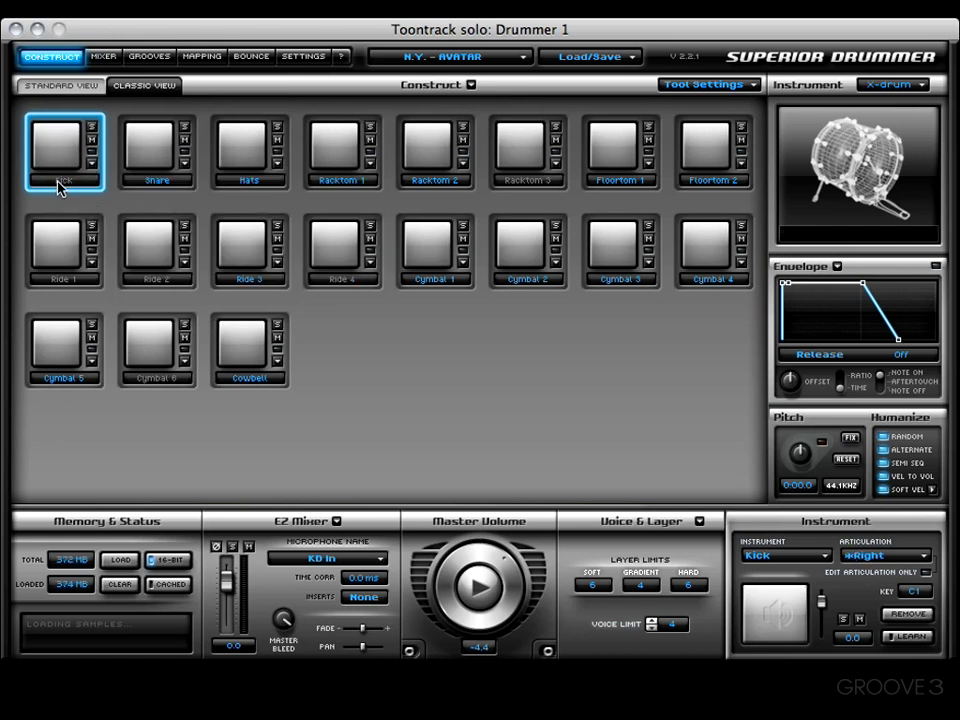
pyautogui.click(92, 162)
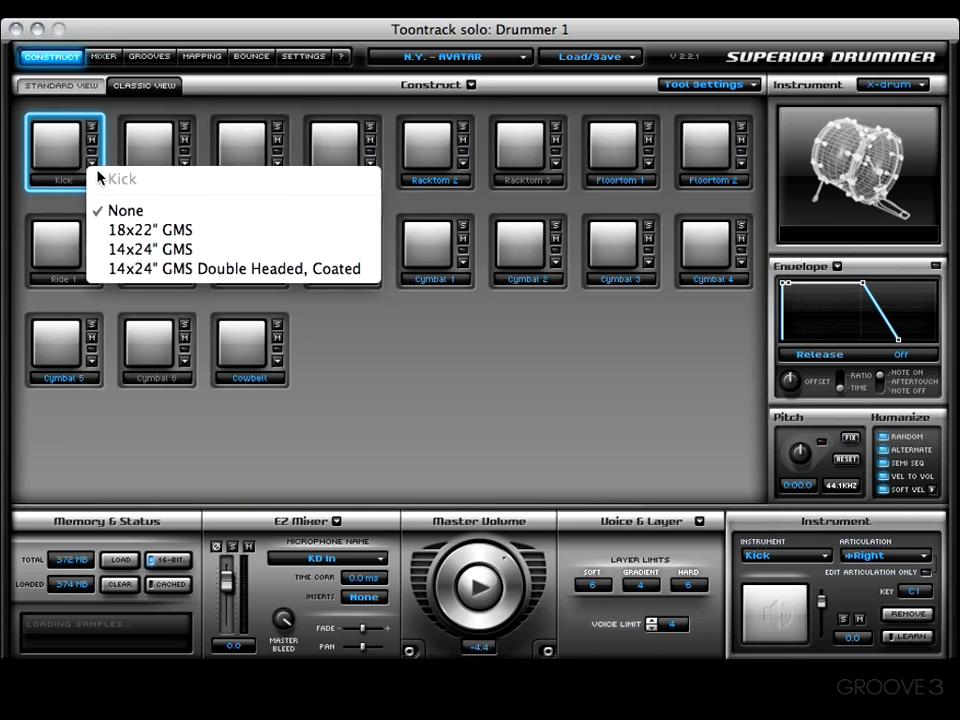
pyautogui.click(155, 230)
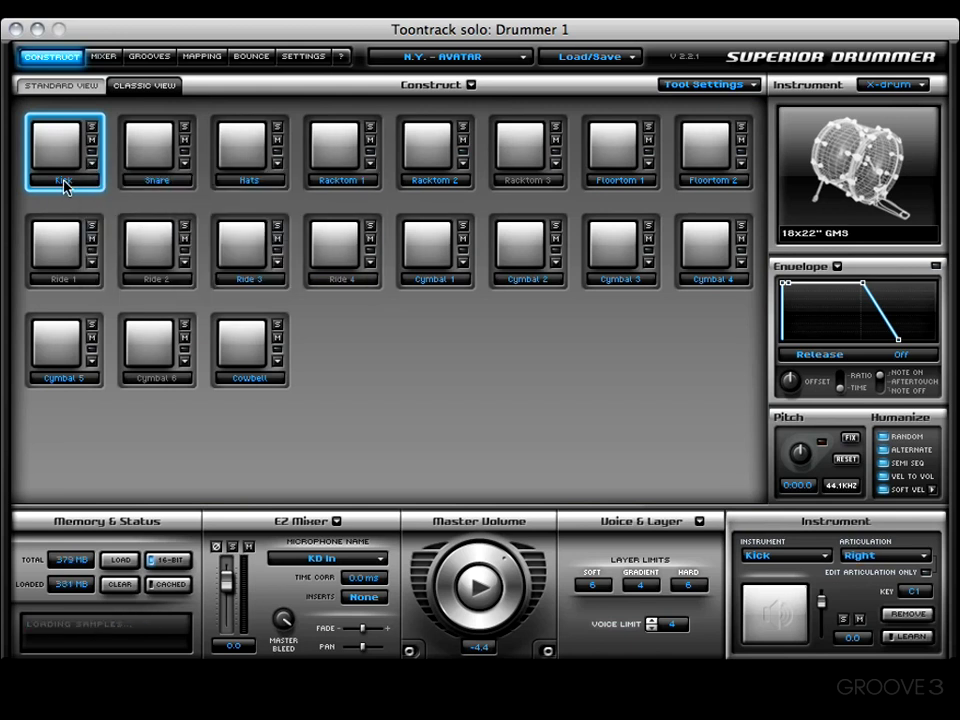
# Load a drum into the empty Racktom 3 slot, and fill Ride 4 with the 22" Sabian AA Dry Ride >< and audition it
pyautogui.click(555, 163)
pyautogui.click(606, 232)
pyautogui.click(369, 265)
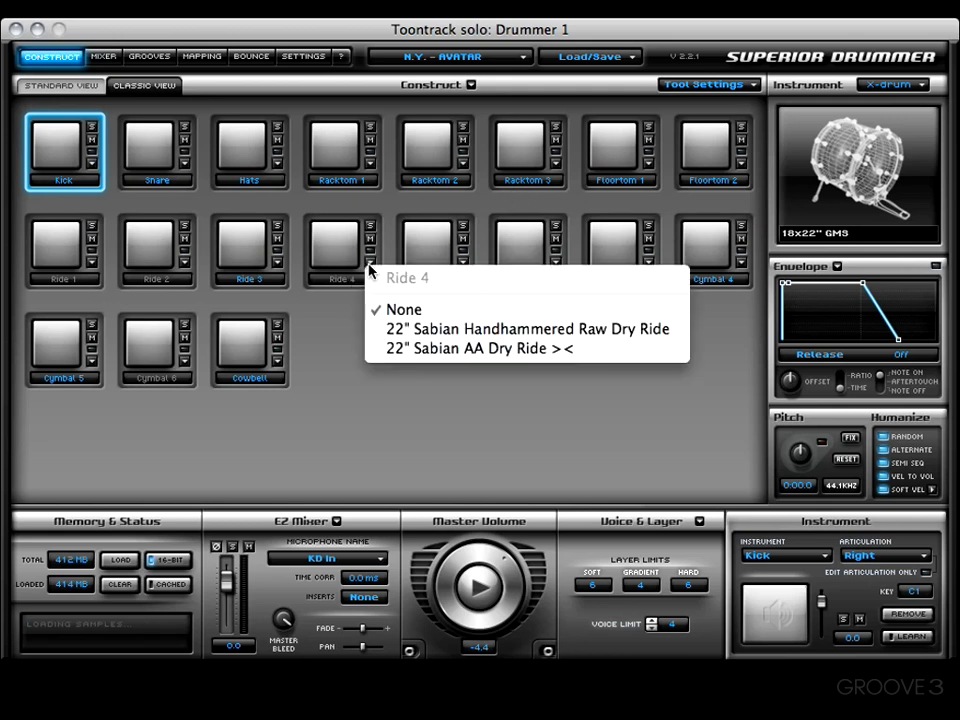
pyautogui.click(453, 347)
pyautogui.click(331, 237)
pyautogui.click(333, 233)
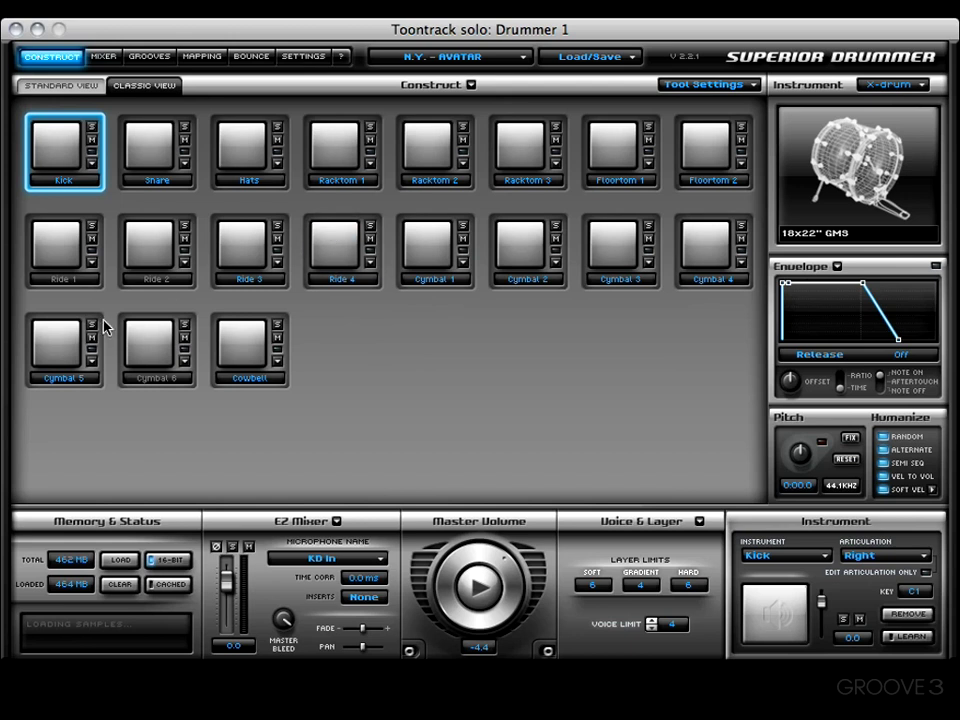
# Load the 21" Sabian HHX Dry Ride into Ride 2 and the 22" Sabian Handhammered Raw Dry Ride >< into Ride 1
pyautogui.click(185, 264)
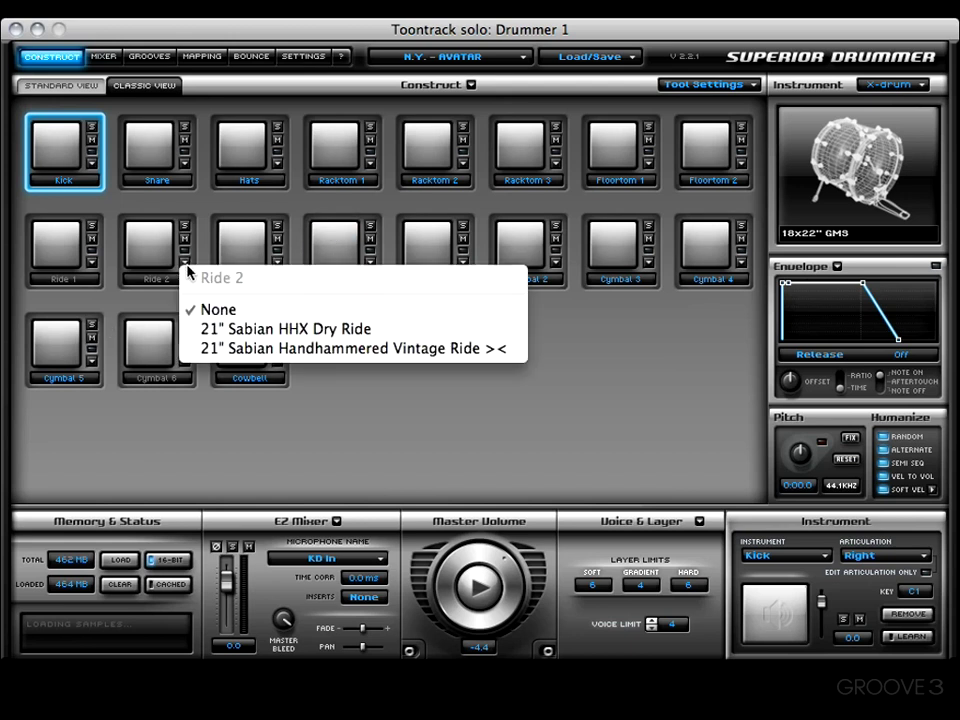
pyautogui.click(223, 327)
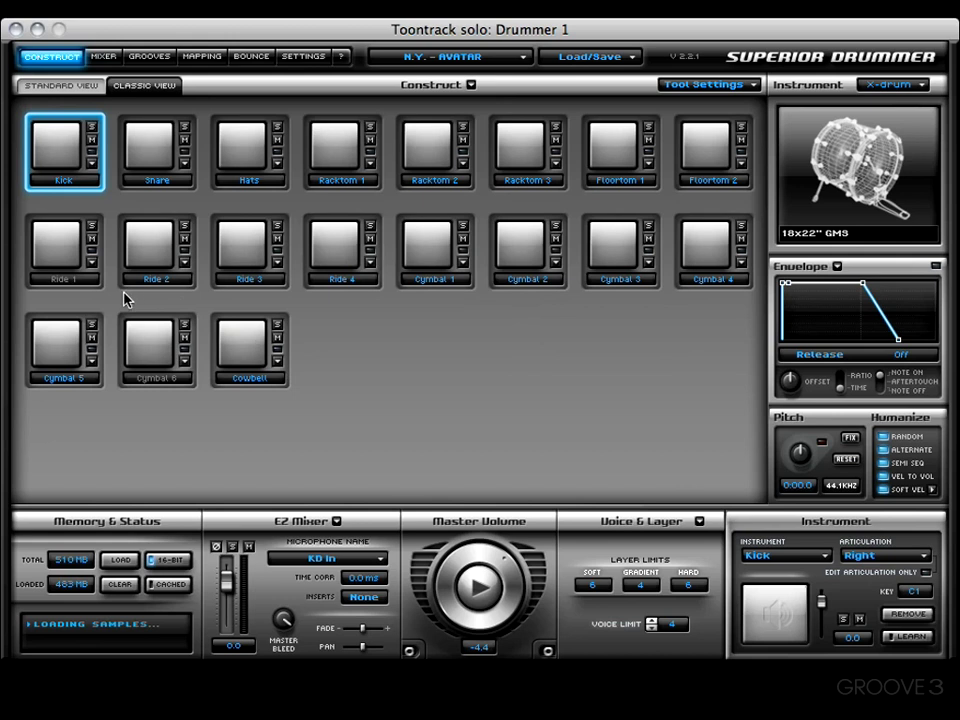
pyautogui.click(95, 261)
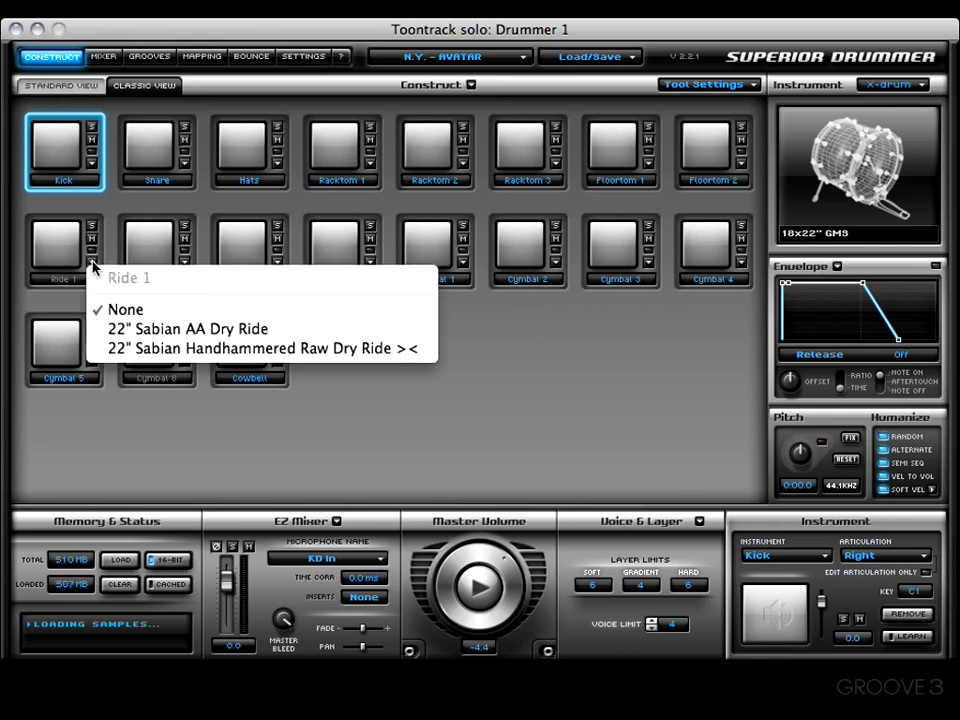
pyautogui.click(180, 349)
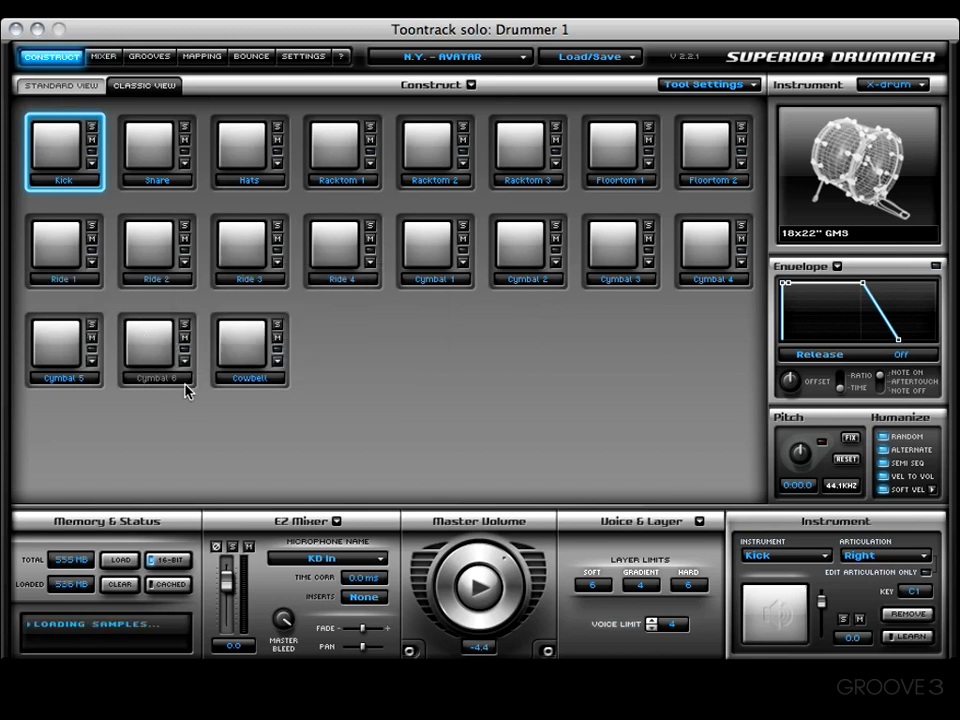
# Load the 18" Sabian HHX Chinese into the empty Cymbal 6 slot and audition it
pyautogui.click(184, 363)
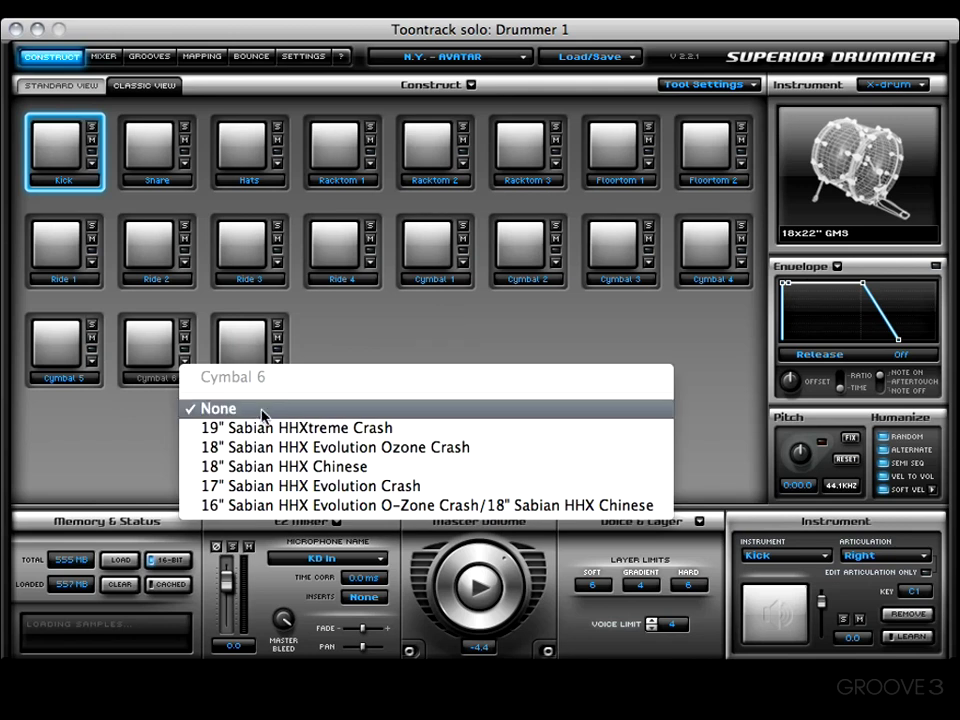
pyautogui.click(320, 466)
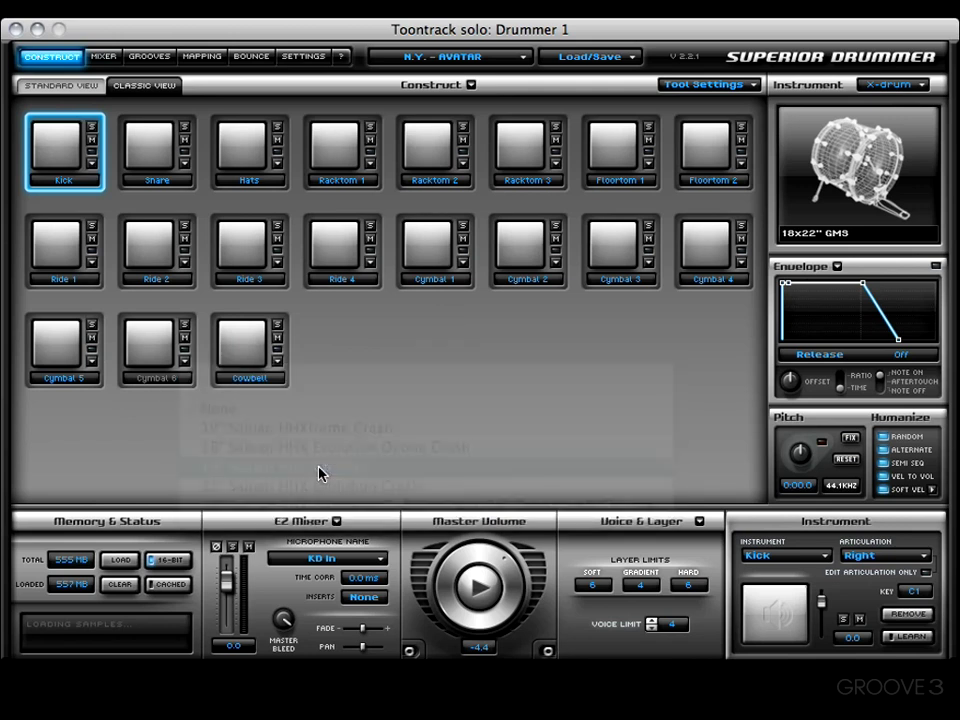
pyautogui.click(147, 332)
pyautogui.click(147, 330)
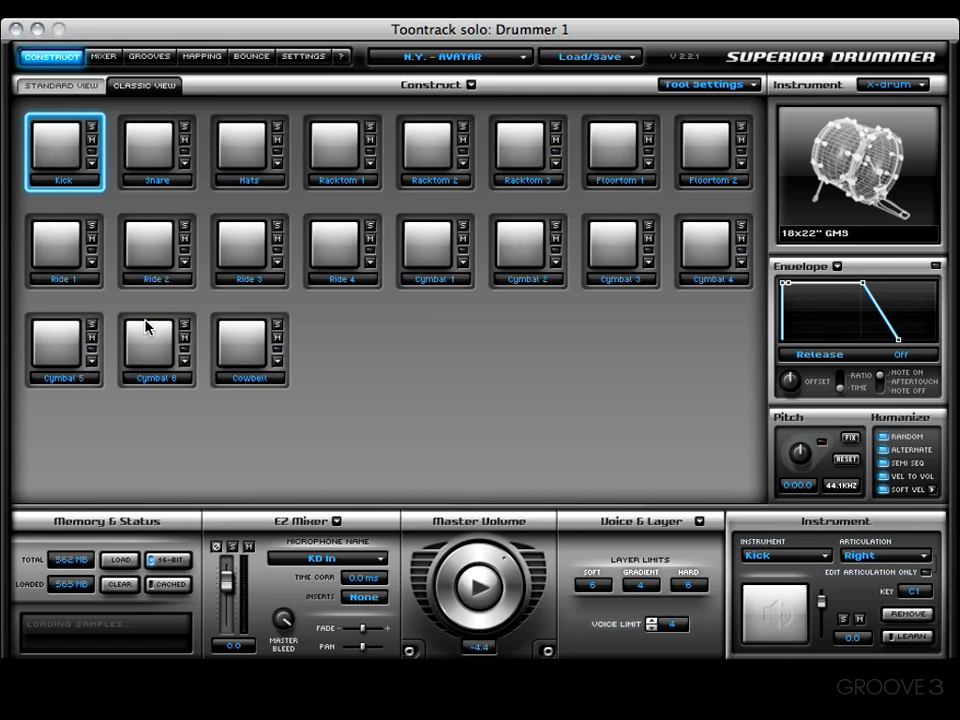